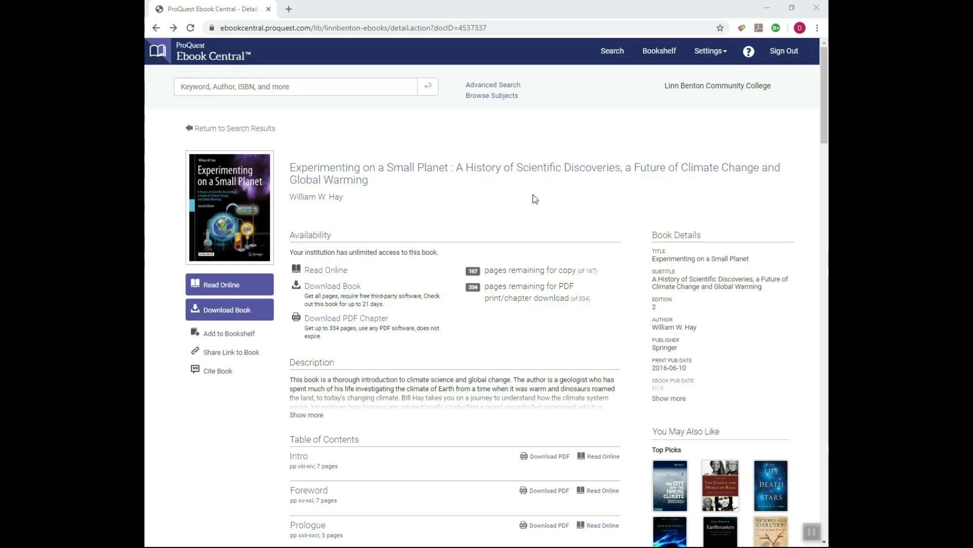
Step: Open the book "Experimenting on a Small Planet" for online reading and go to chapter 27, Sea Level
click(326, 273)
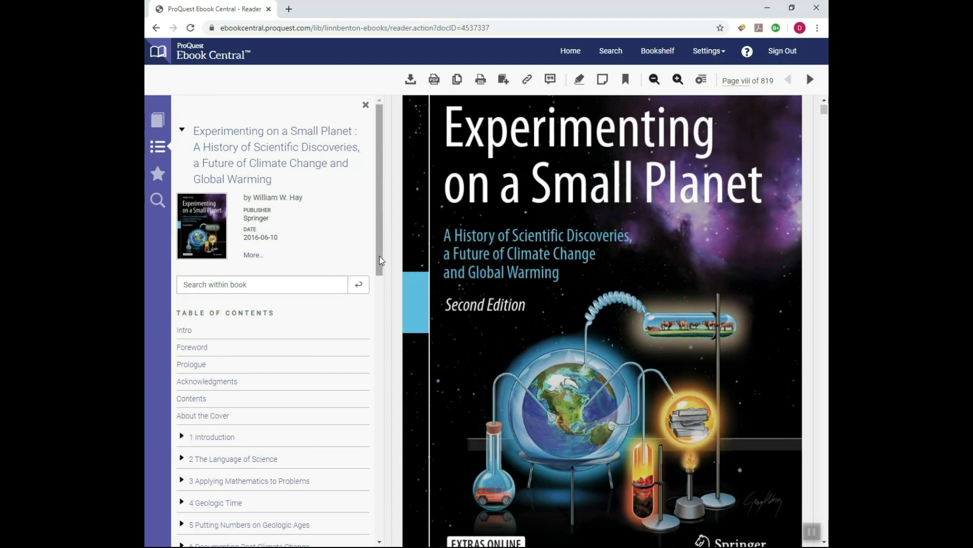
drag(380, 255, 364, 315)
scroll(364, 315, down, 8)
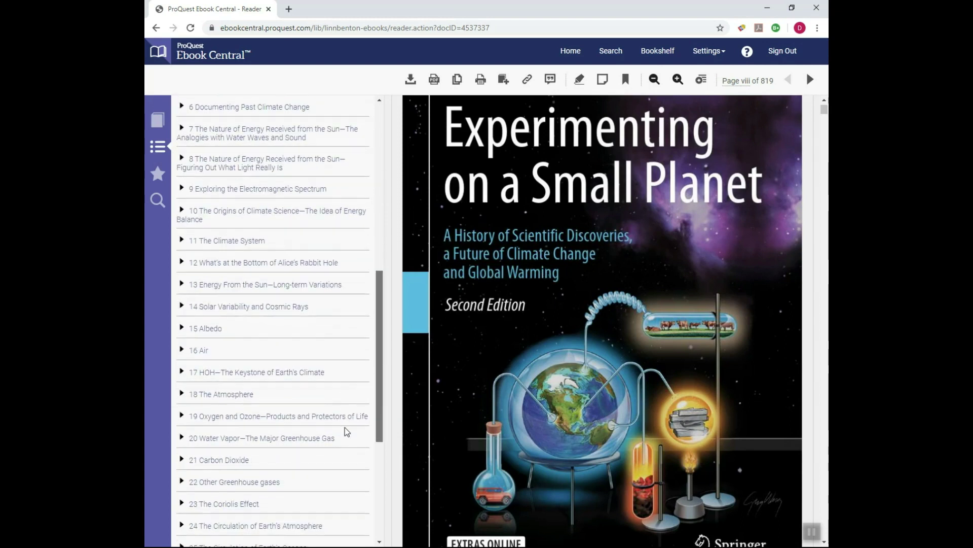
scroll(348, 461, down, 1)
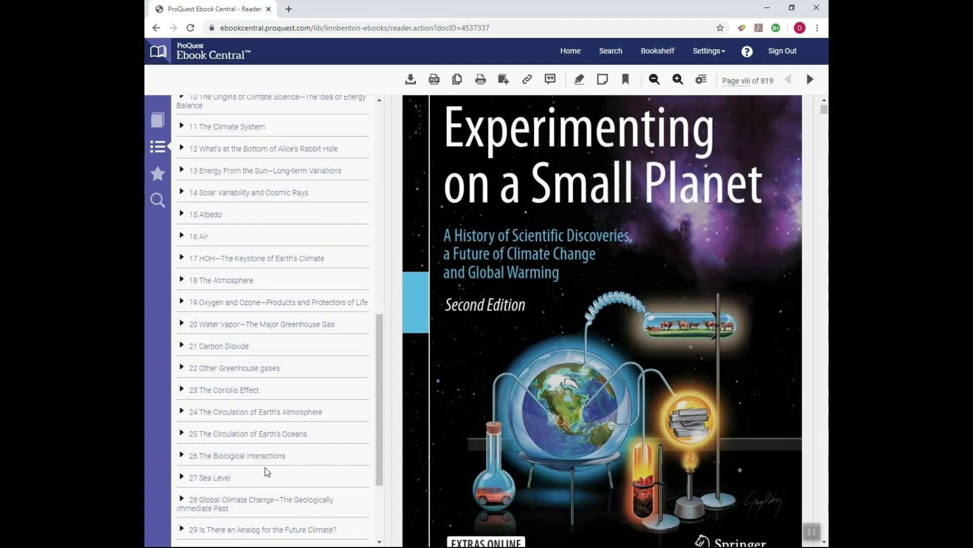
click(211, 478)
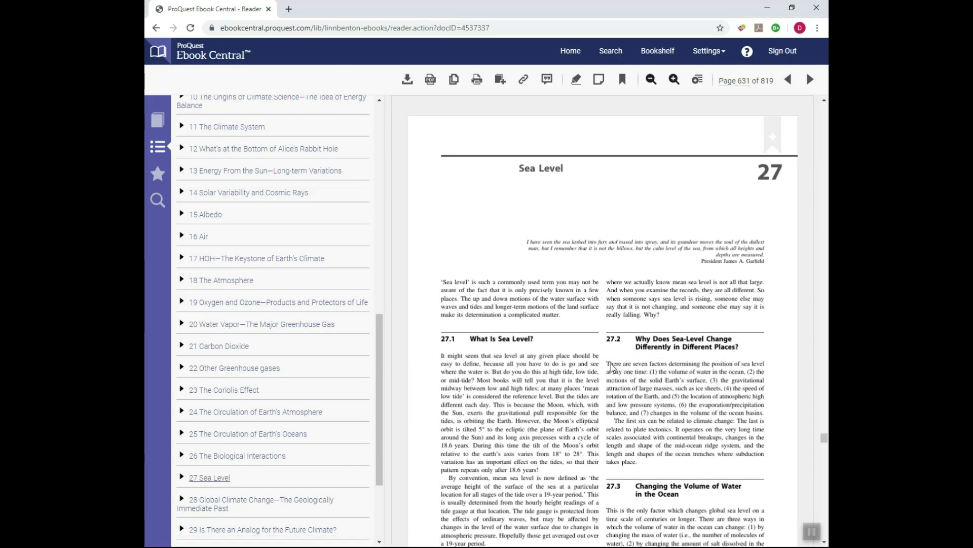
Step: Highlight section 27.2's seven-factors paragraph in yellow and page 632's sentence starting "When examining the modern sea level record" in blue
drag(609, 365, 765, 422)
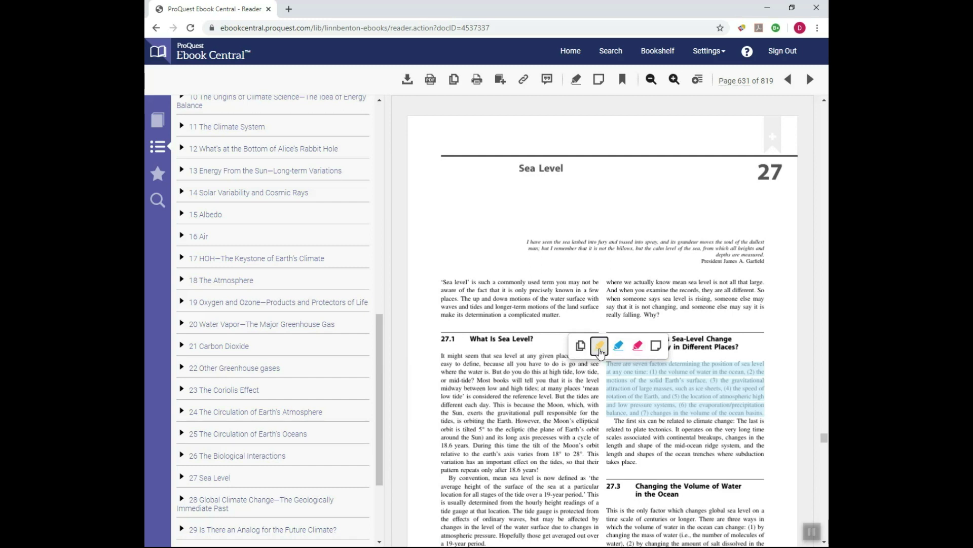
click(599, 350)
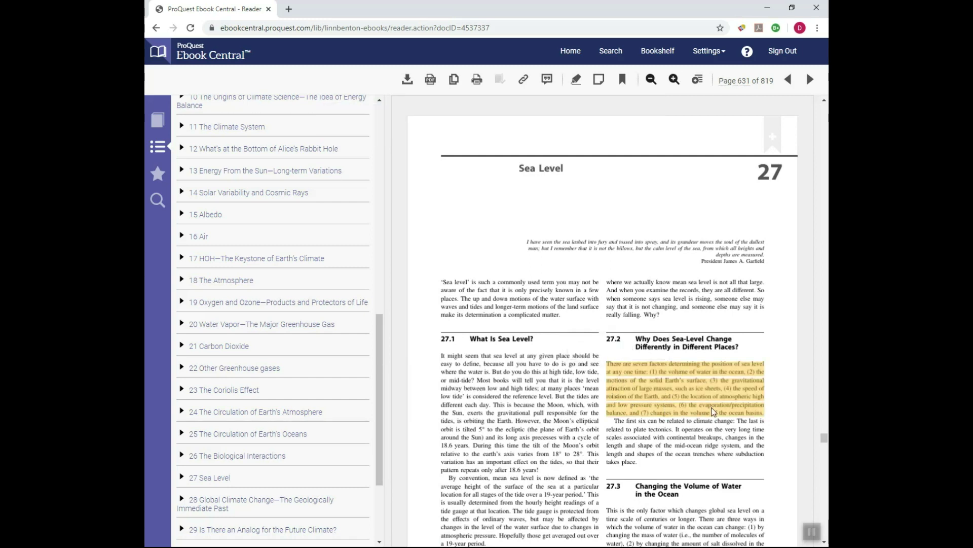
scroll(713, 411, down, 12)
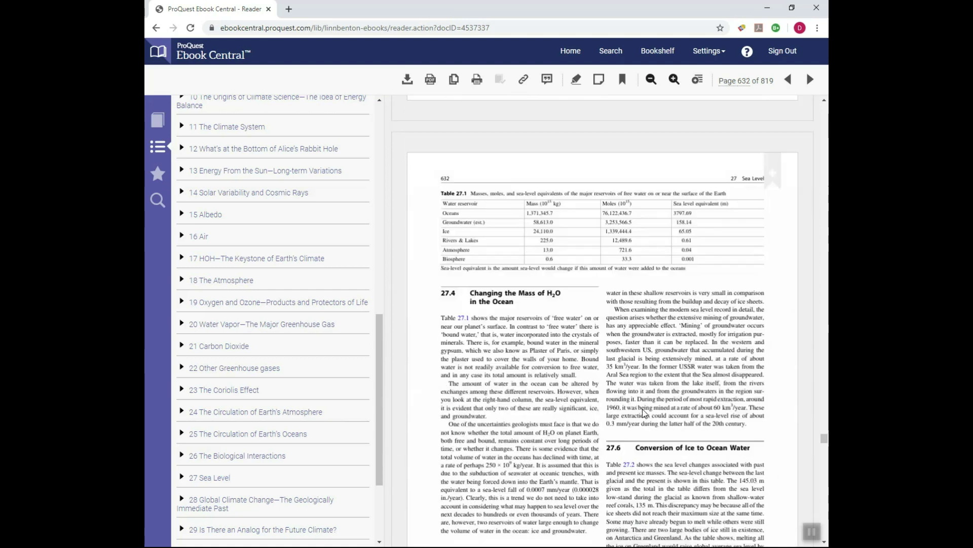
drag(615, 310, 678, 329)
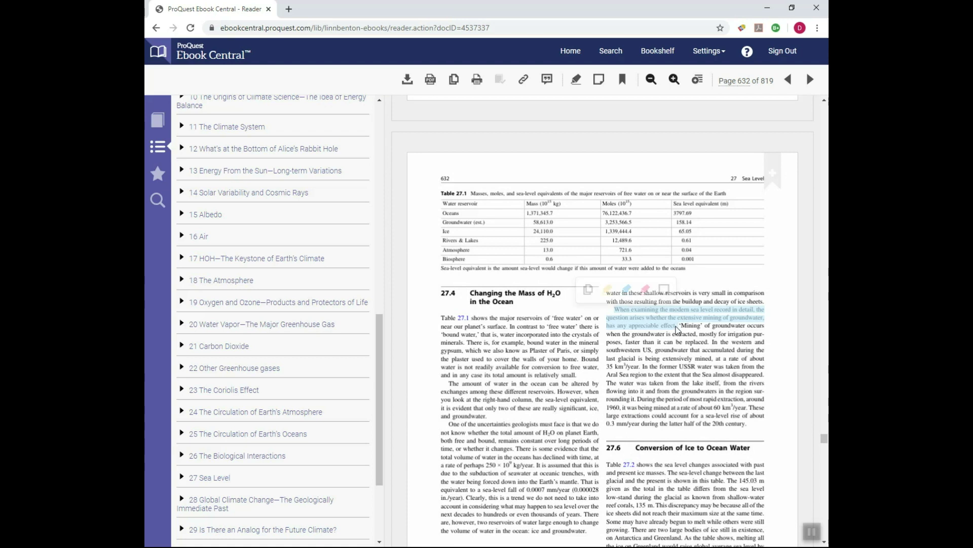
click(626, 290)
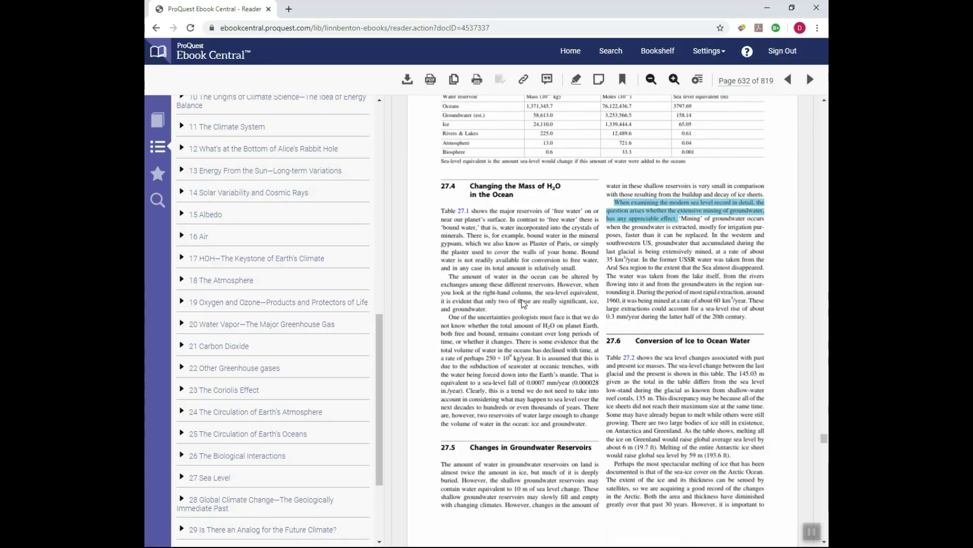
Step: Attach the note "Important...add to paper." to section 27.4's paragraph starting "The amount of water in the ocean", and reopen it for review
drag(450, 278, 484, 311)
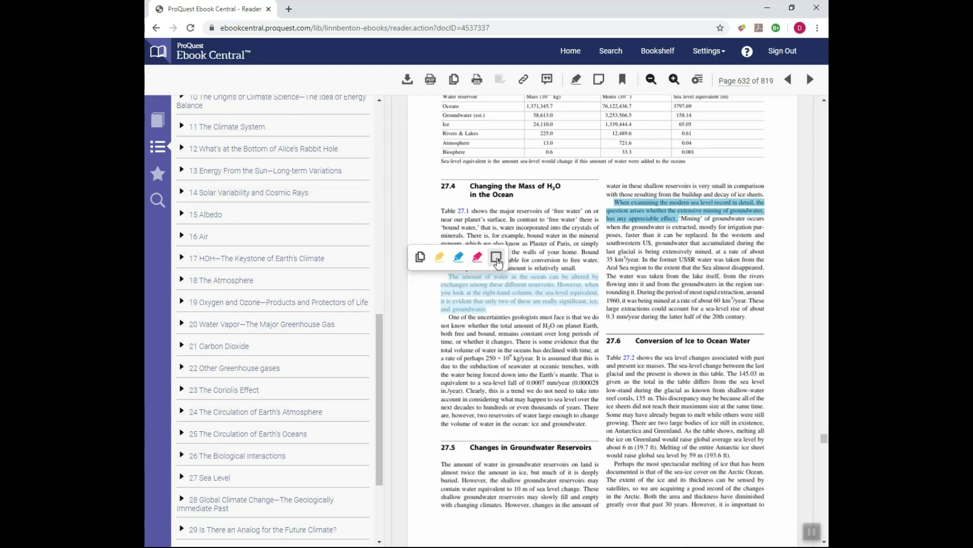
click(497, 260)
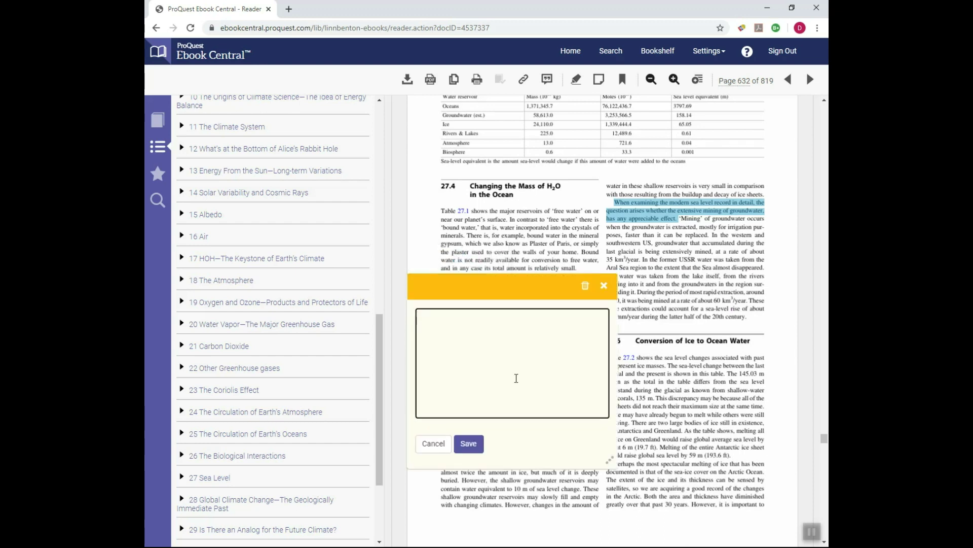
text(Important...add to paper.)
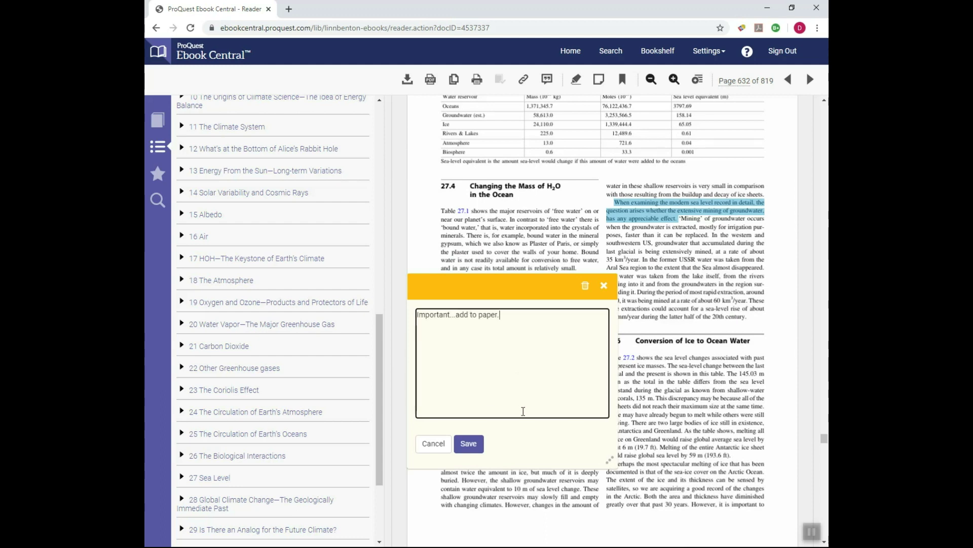
click(471, 449)
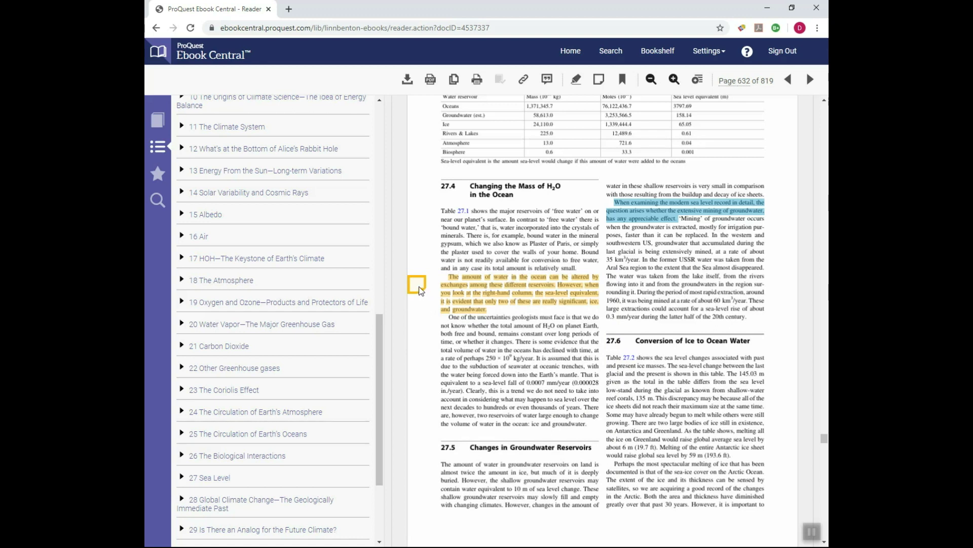
click(420, 289)
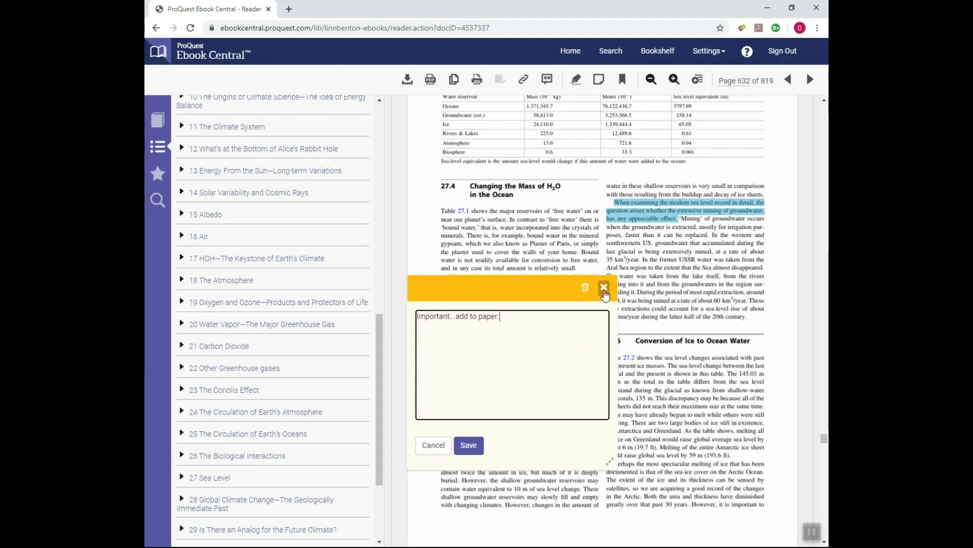
click(603, 287)
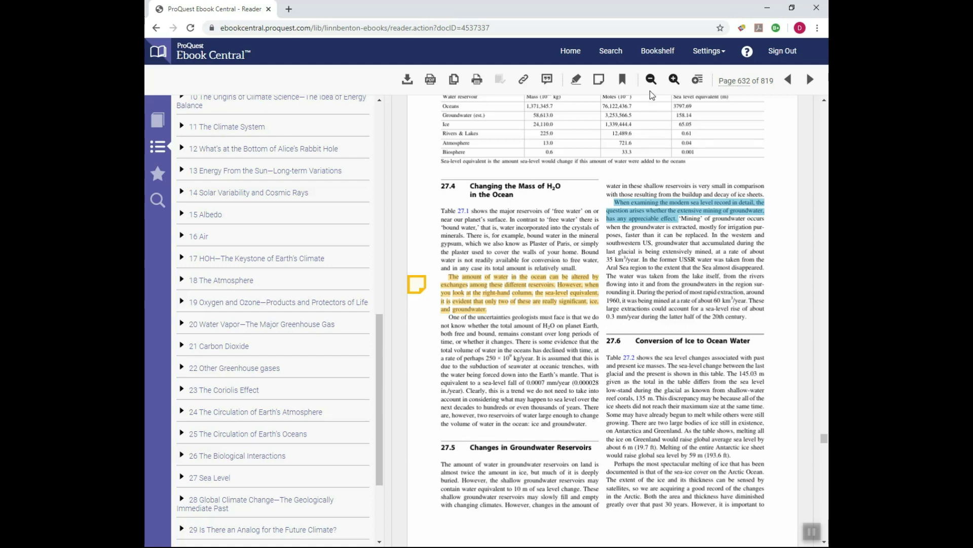
Step: Open the saved book's annotations from the Bookshelf and jump to the chapter 27 note on page 632
click(658, 51)
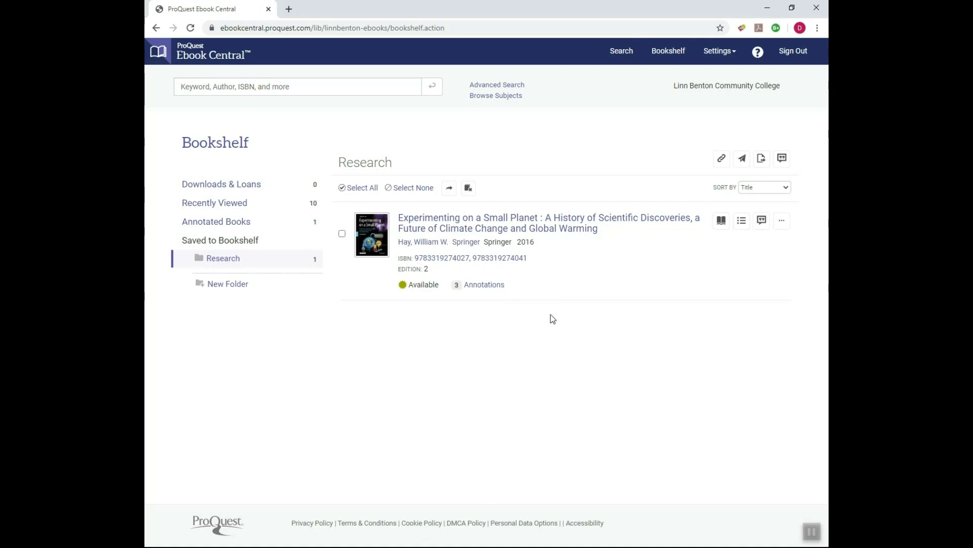
click(487, 288)
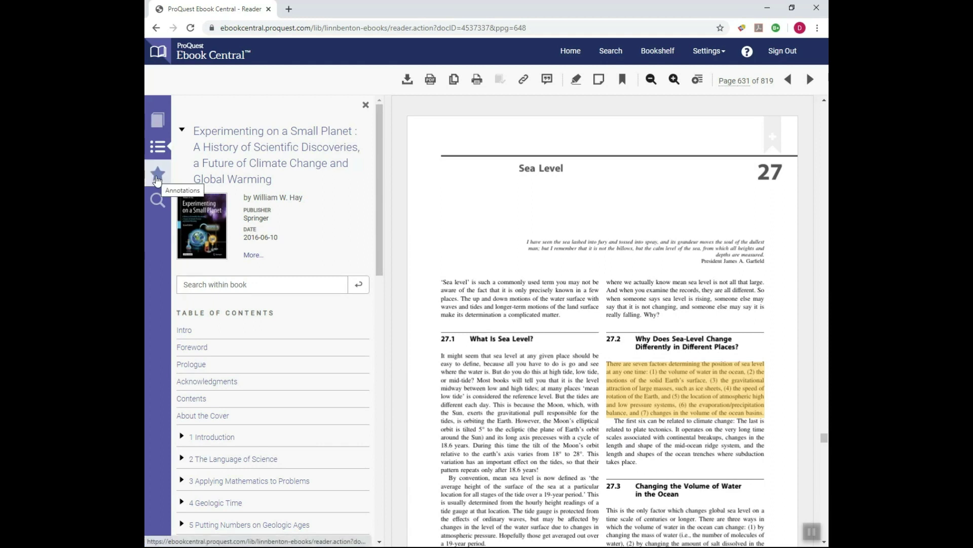
click(159, 176)
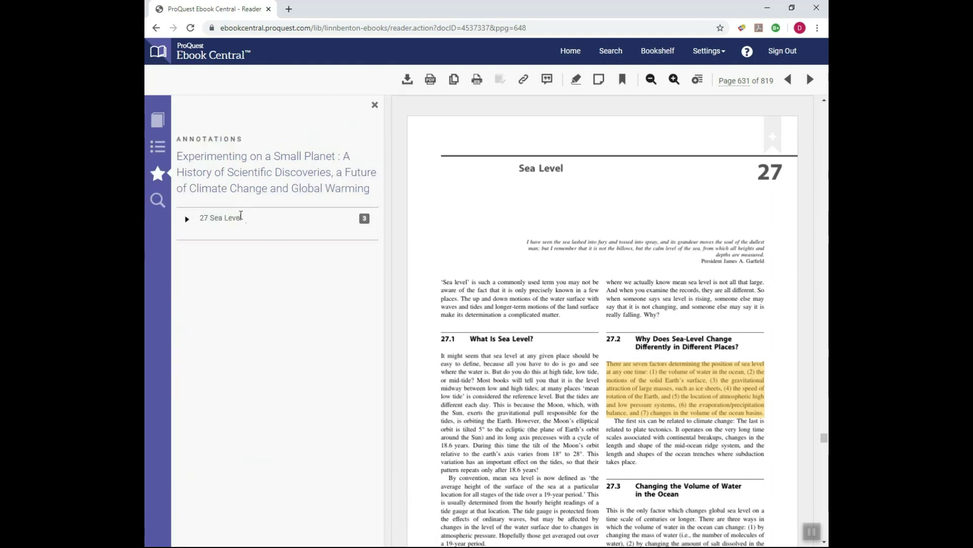
click(187, 221)
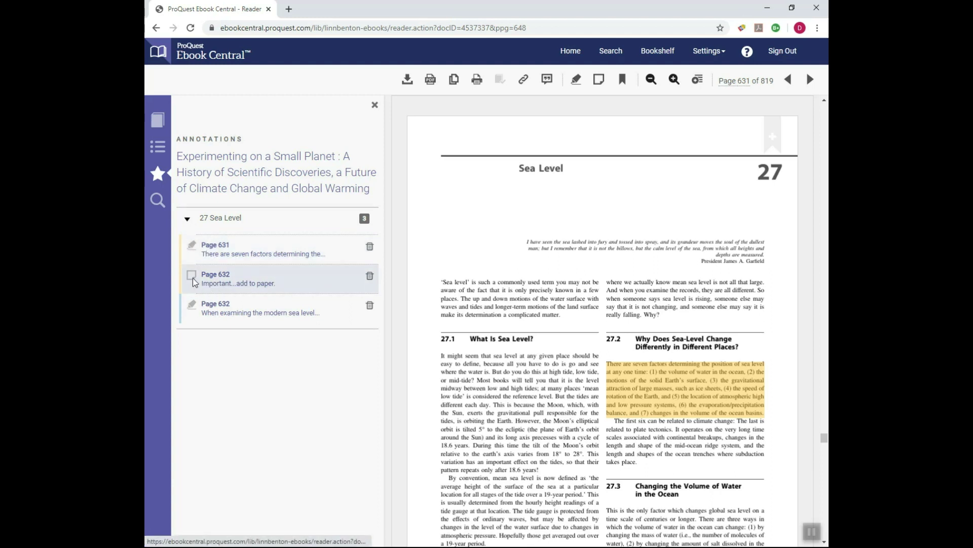
click(220, 285)
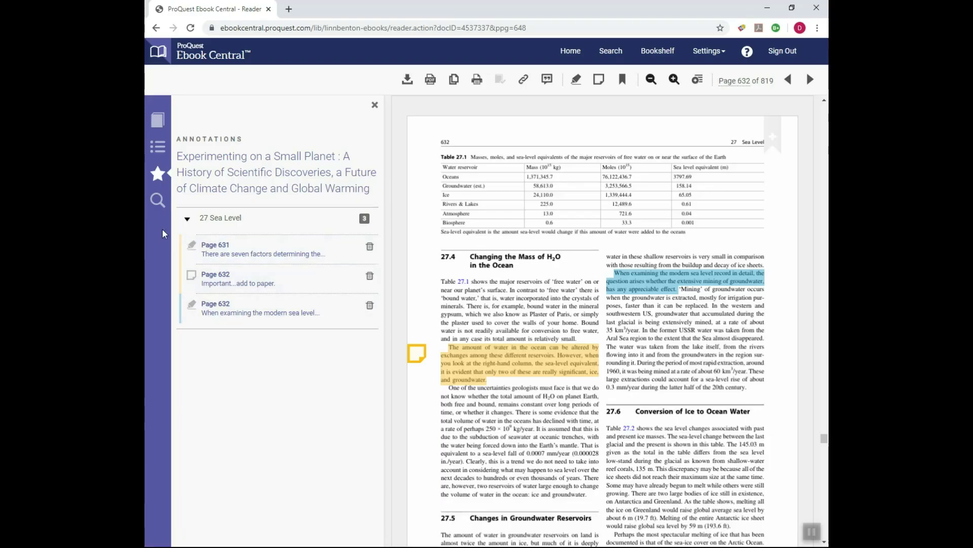
Step: Search within the book for the exact phrase "sea level", in quotation marks
click(157, 201)
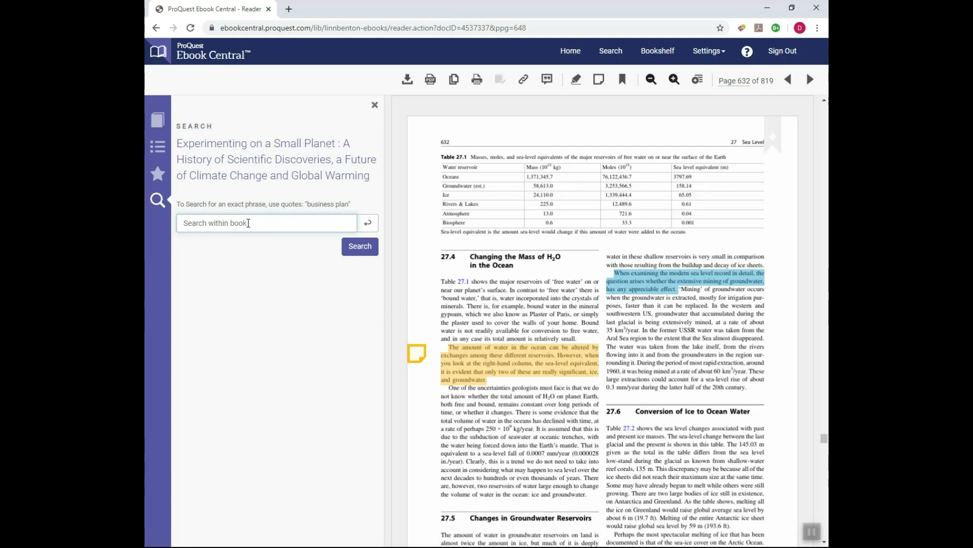
text("sea level")
click(360, 247)
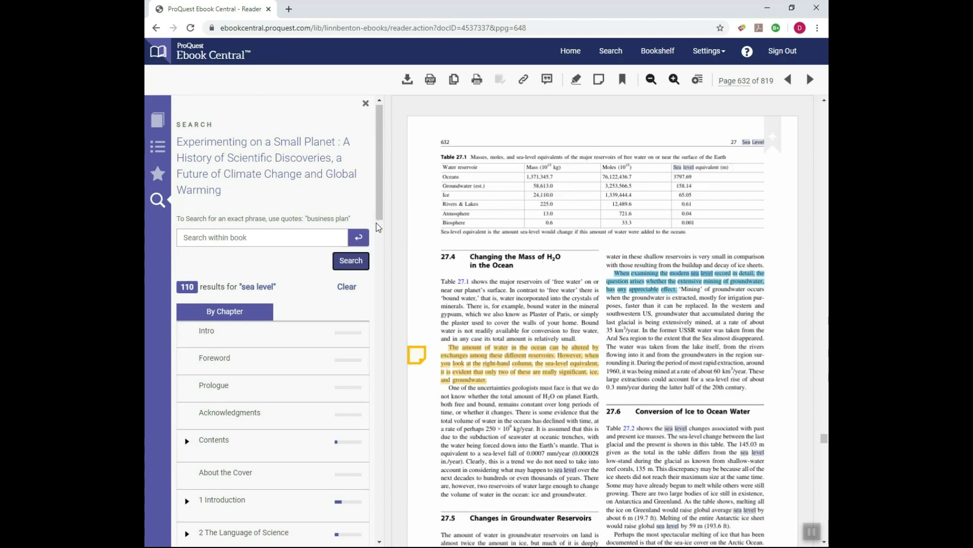
Step: View the search match on page 557 in chapter 24, The Circulation of Earth's Atmosphere, and clear the search results
scroll(342, 224, down, 1)
drag(381, 191, 376, 430)
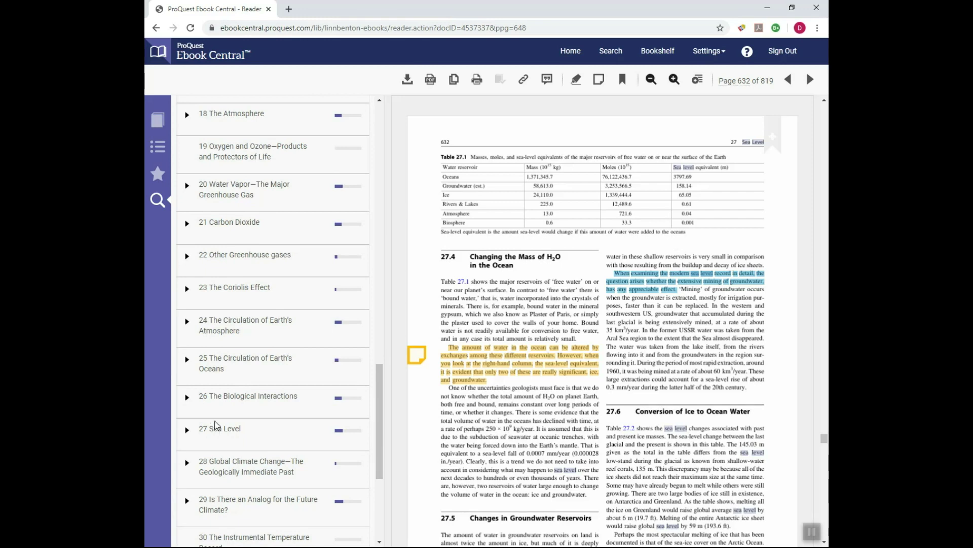
click(186, 323)
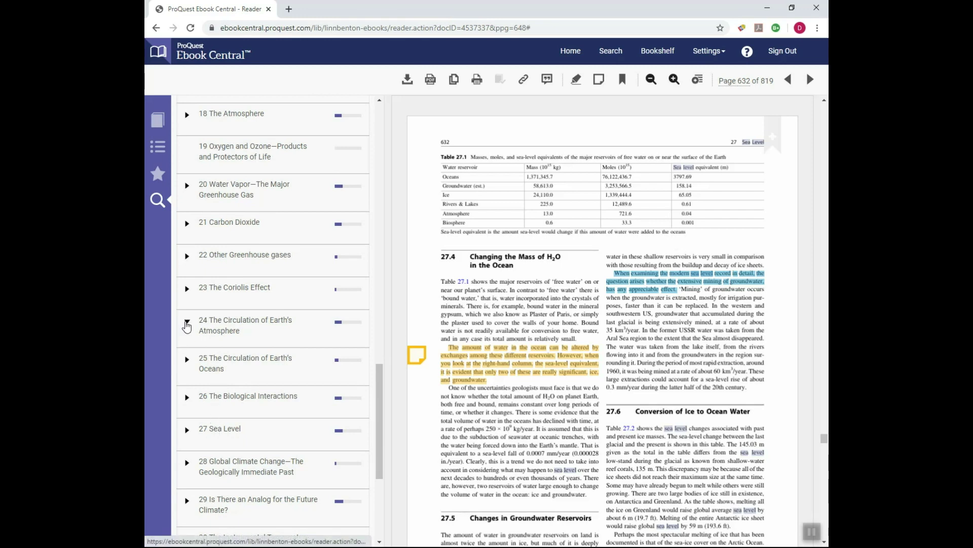
click(281, 350)
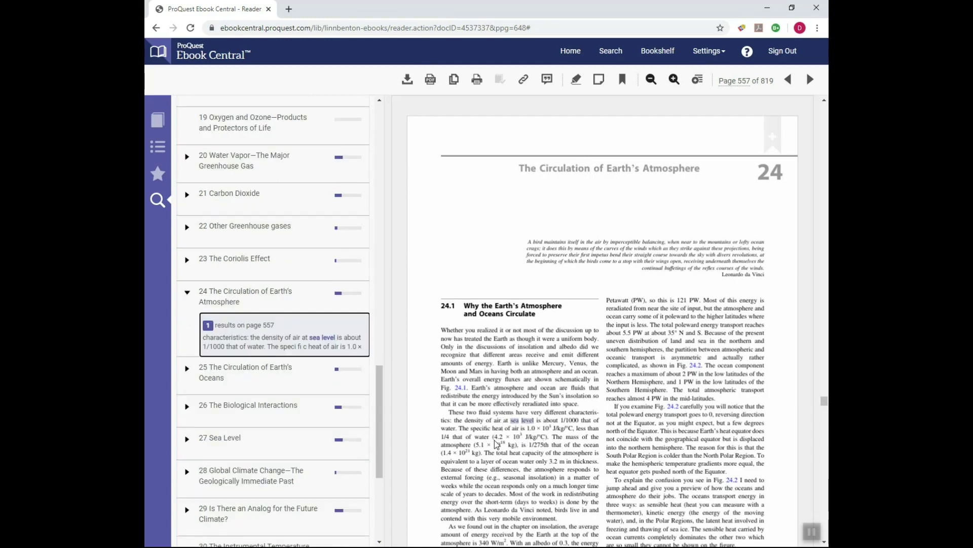
drag(381, 421, 373, 163)
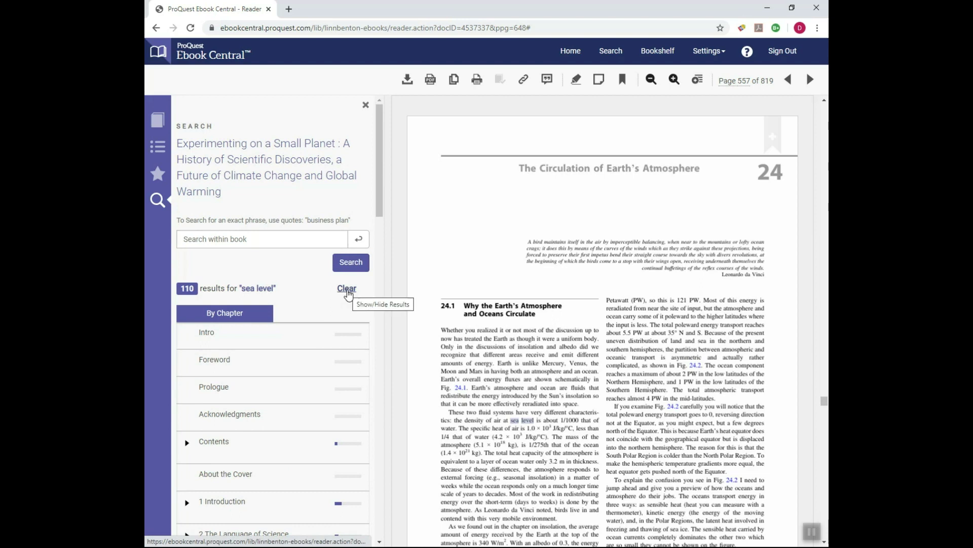
click(348, 289)
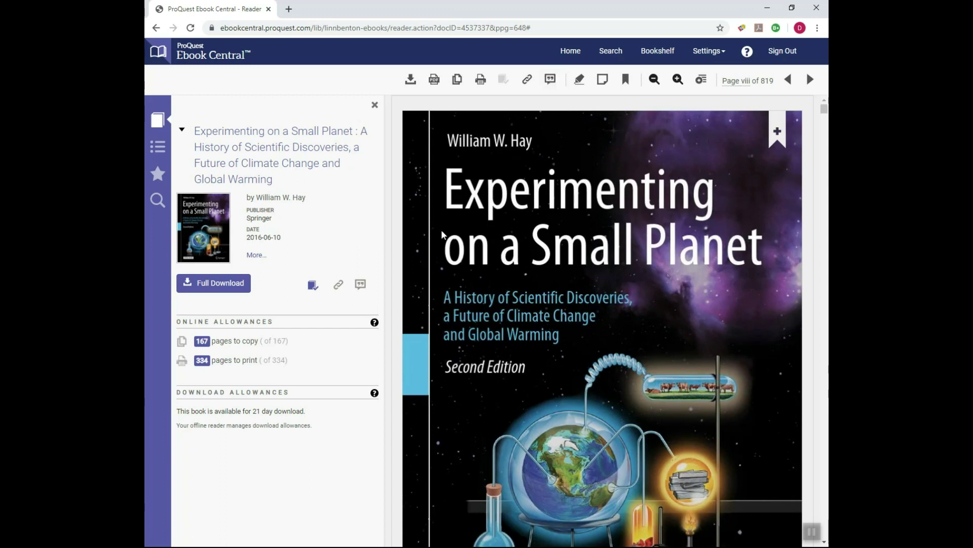
Step: Open the book's citation and set its format to APA
click(361, 290)
click(550, 79)
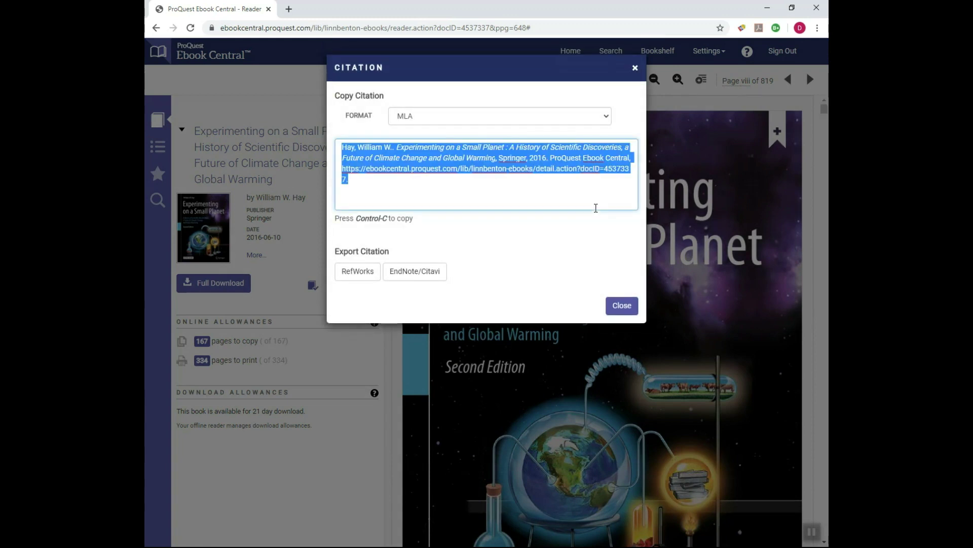
click(478, 193)
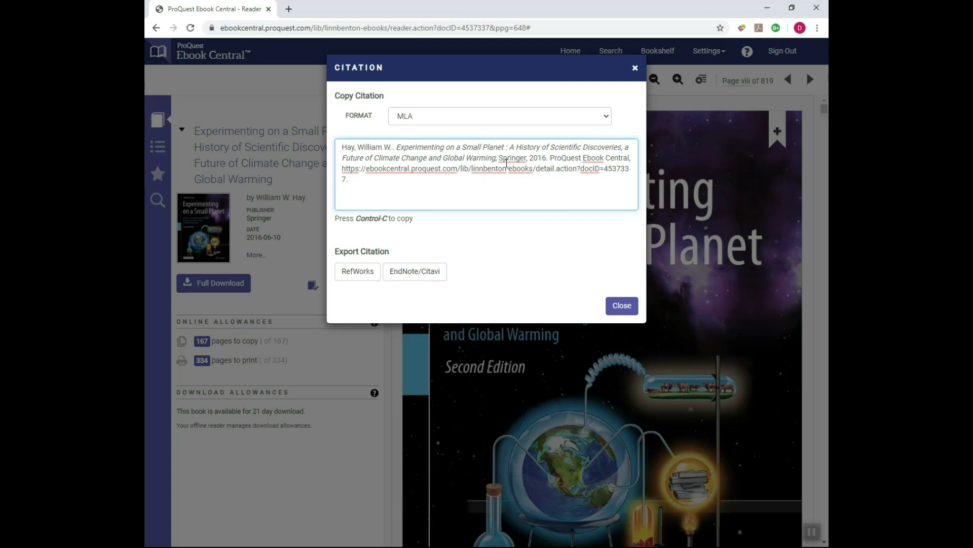
click(605, 119)
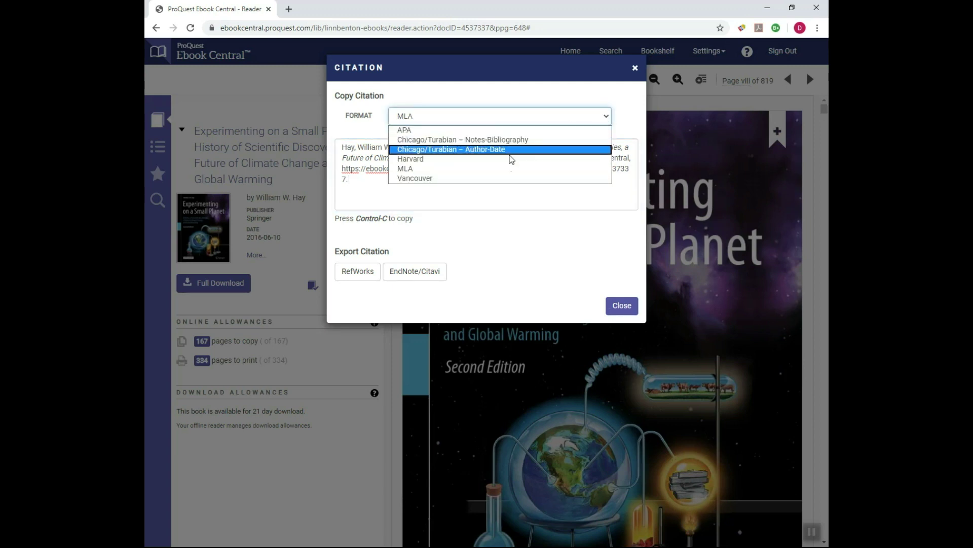
click(493, 134)
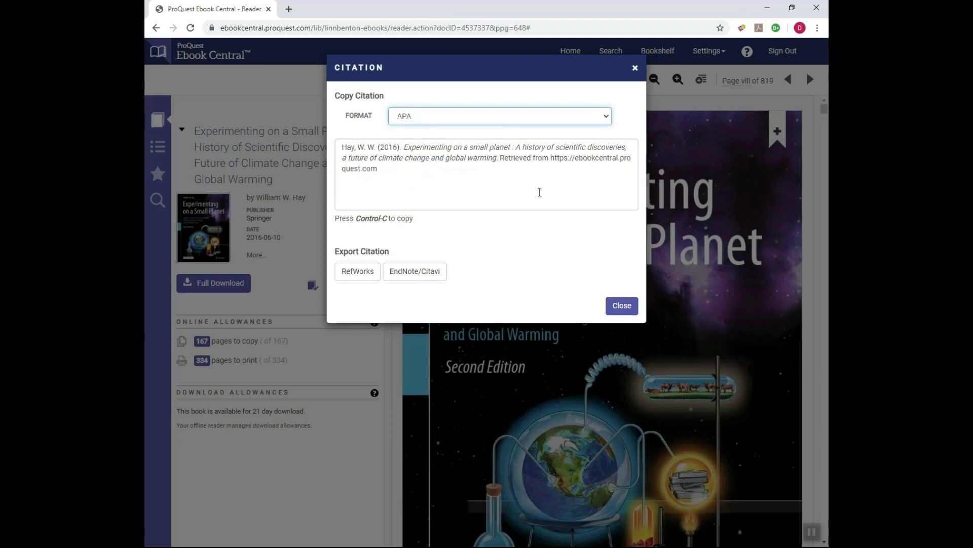
click(449, 191)
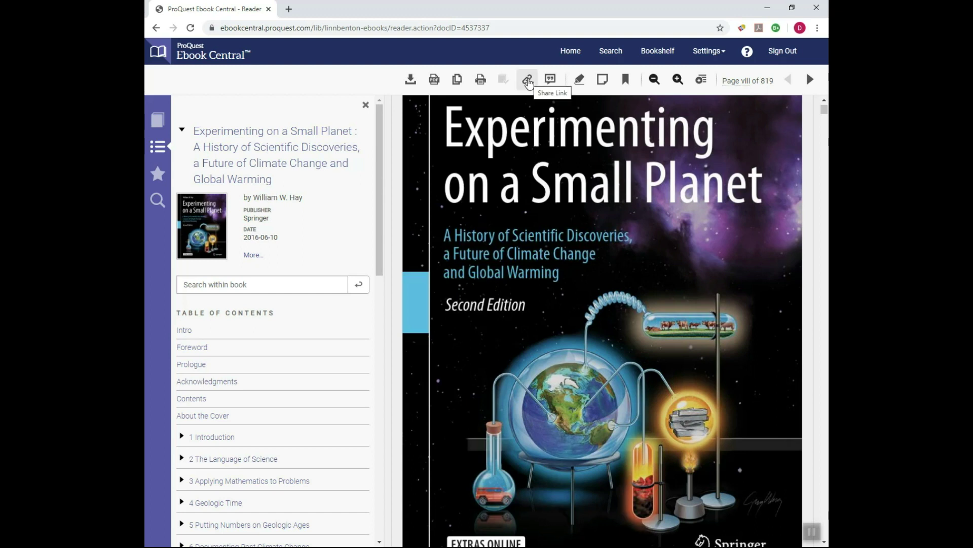
Step: Display the share link for the book's cover page and for the opening page of chapter 27, Sea Level
click(528, 81)
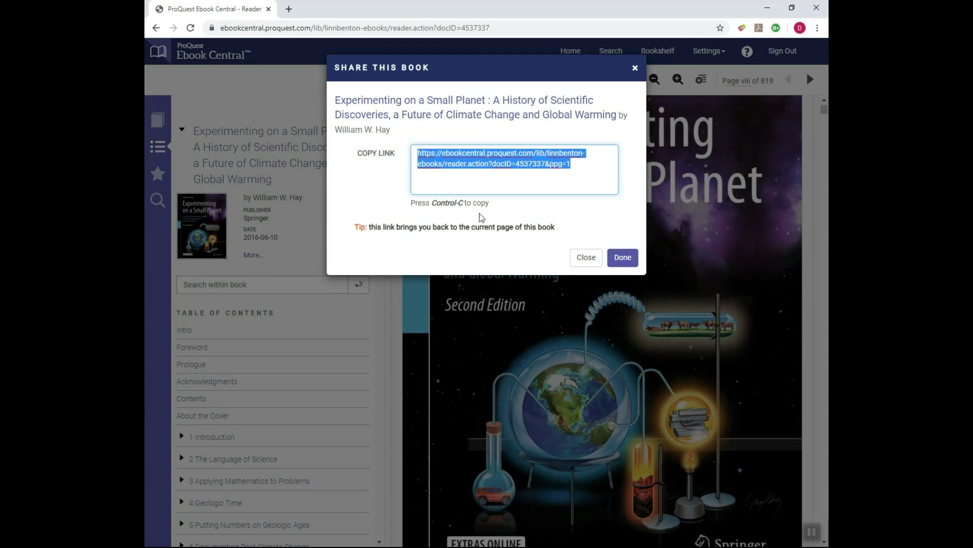
click(586, 257)
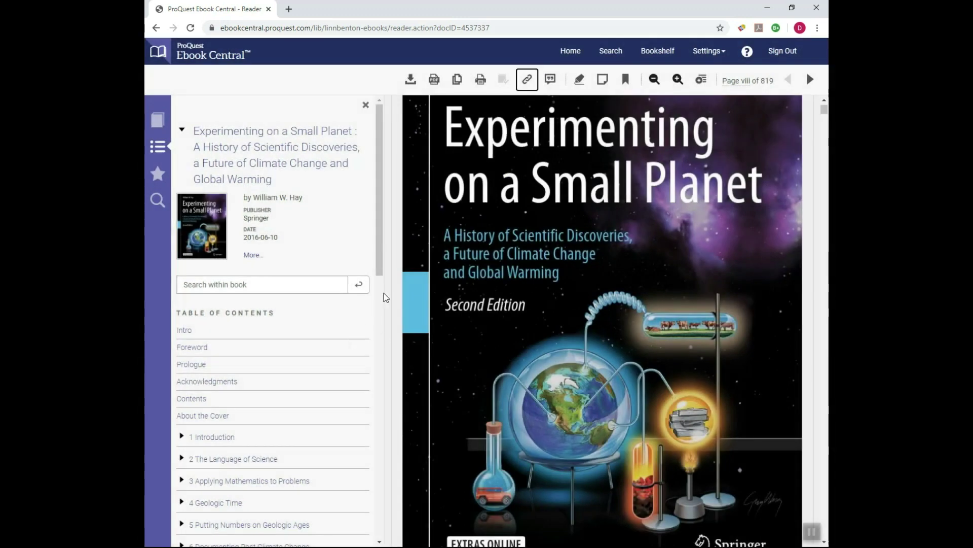
drag(380, 271, 366, 522)
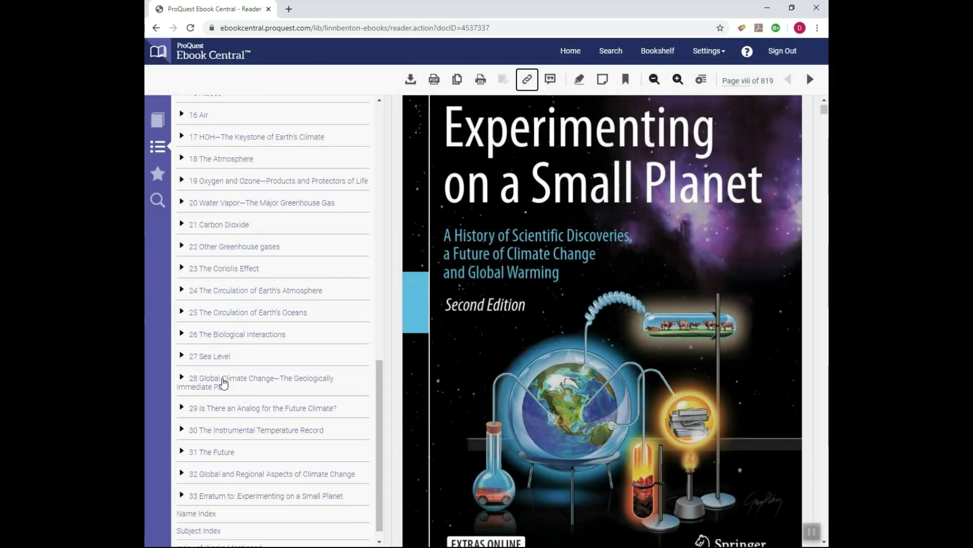
click(218, 356)
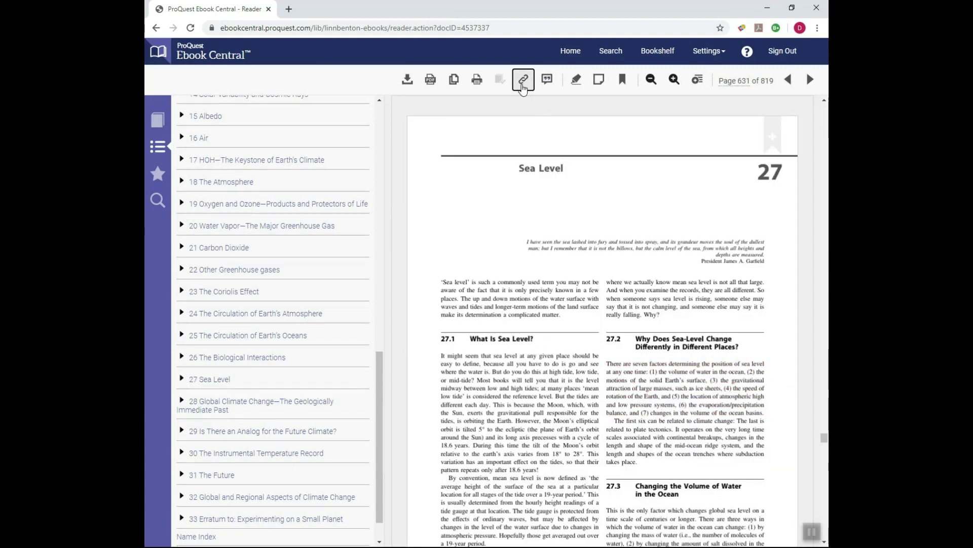
click(523, 81)
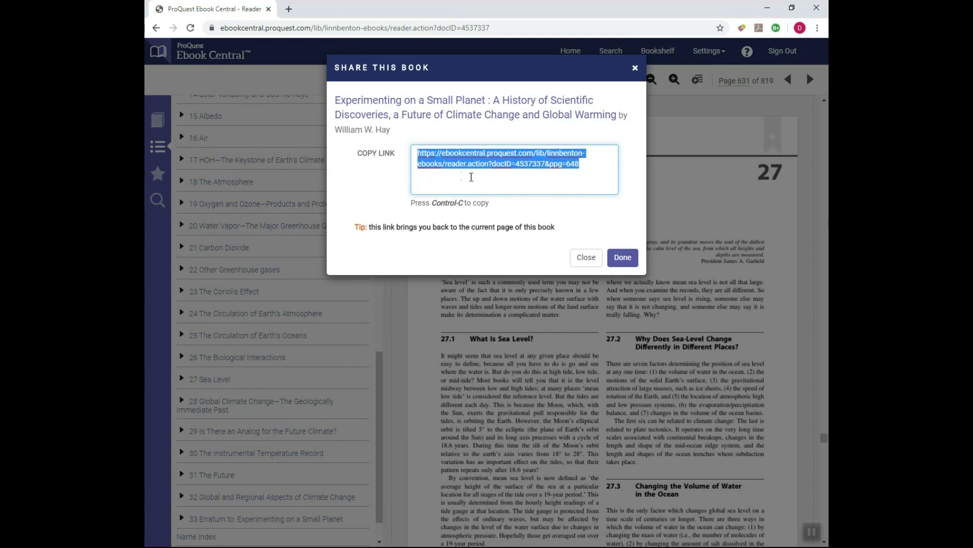